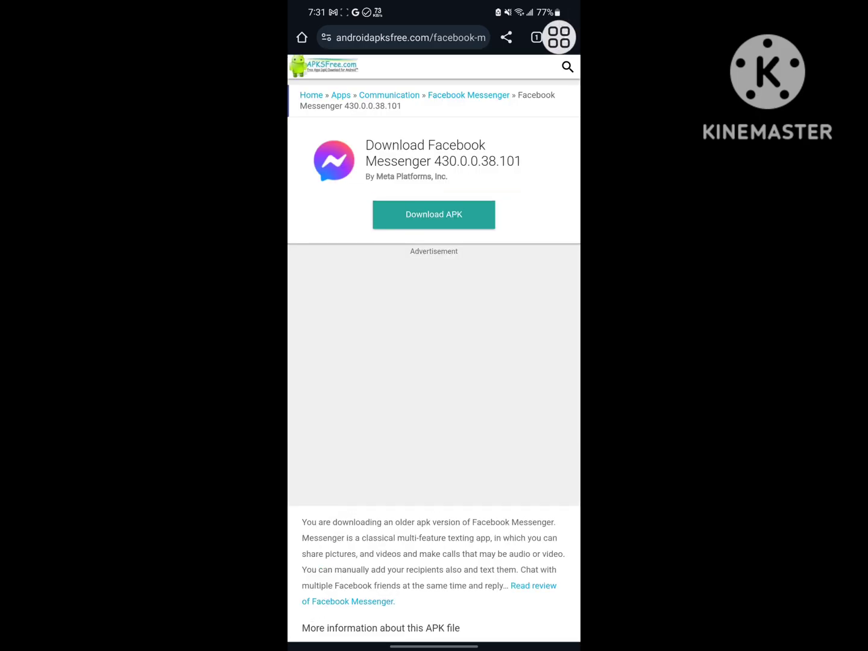
Download the Messenger 430.0.0.38.101 APK and check it in the Downloads list
{"action": "left_click", "coordinate": [433, 214]}
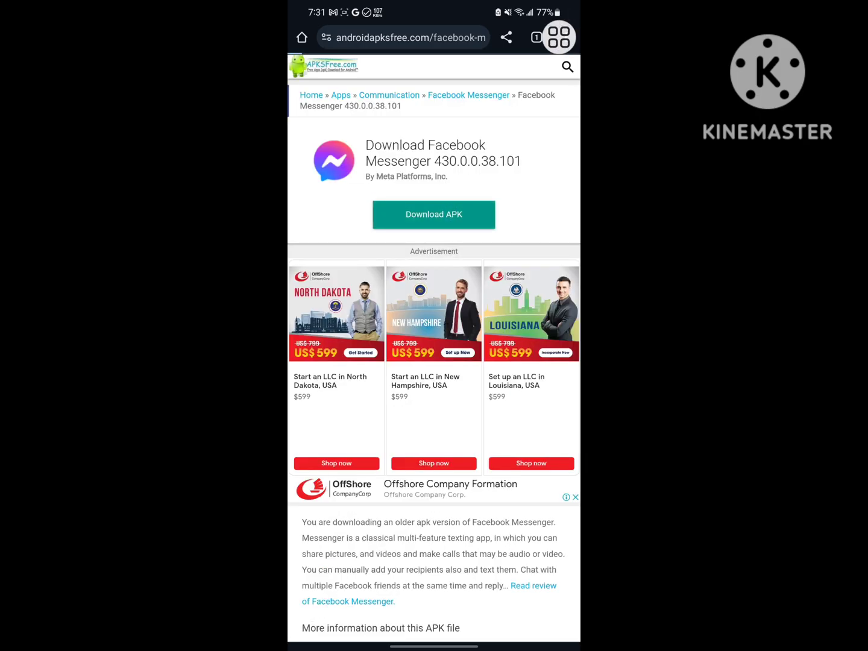
{"action": "left_click", "coordinate": [527, 70]}
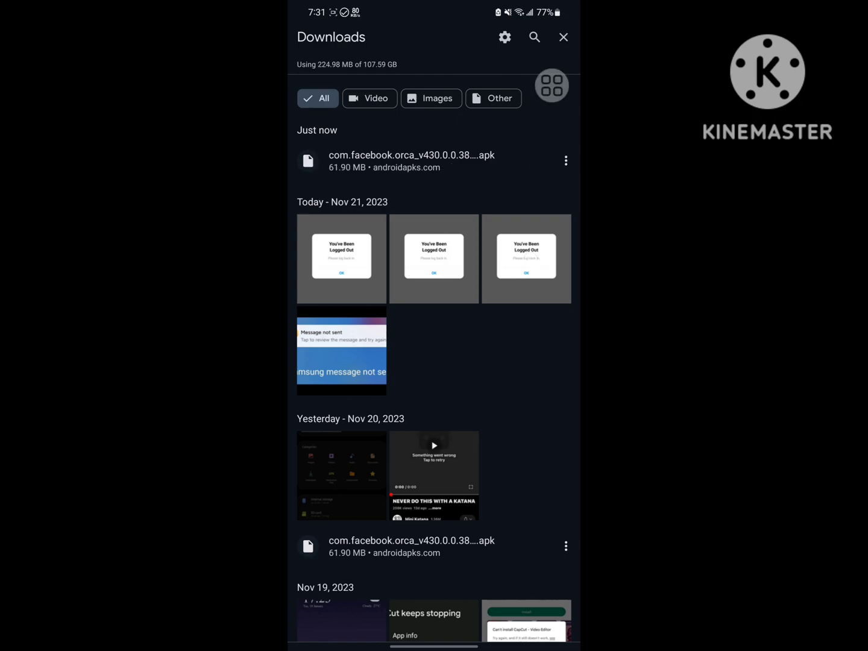
Install the downloaded Messenger 430 APK over the current Messenger app
{"action": "left_click", "coordinate": [400, 160]}
{"action": "left_click", "coordinate": [481, 355]}
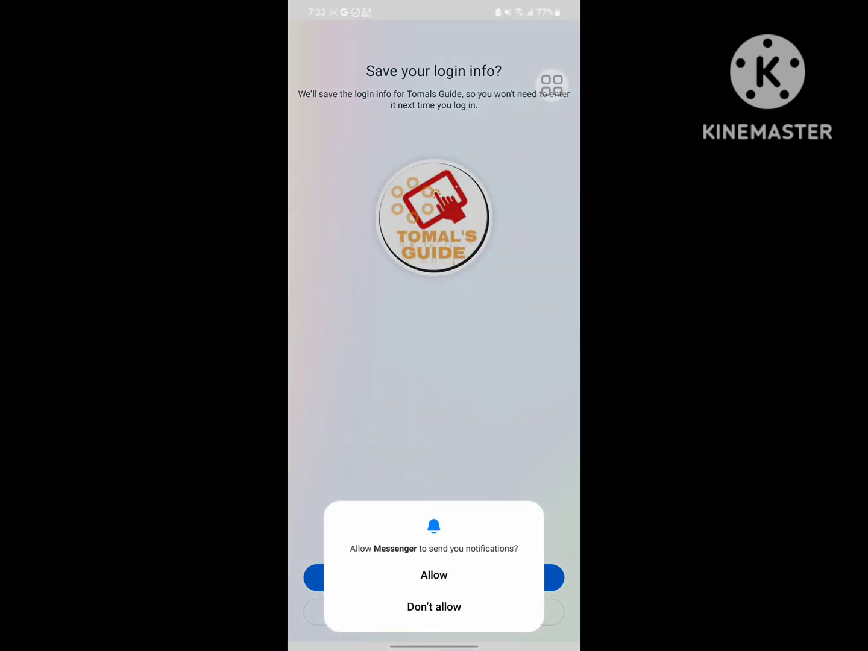
Allow notifications and decline contact uploading to reach the Messenger chat list
{"action": "left_click", "coordinate": [434, 578]}
{"action": "left_click", "coordinate": [434, 603]}
{"action": "left_click", "coordinate": [528, 376]}
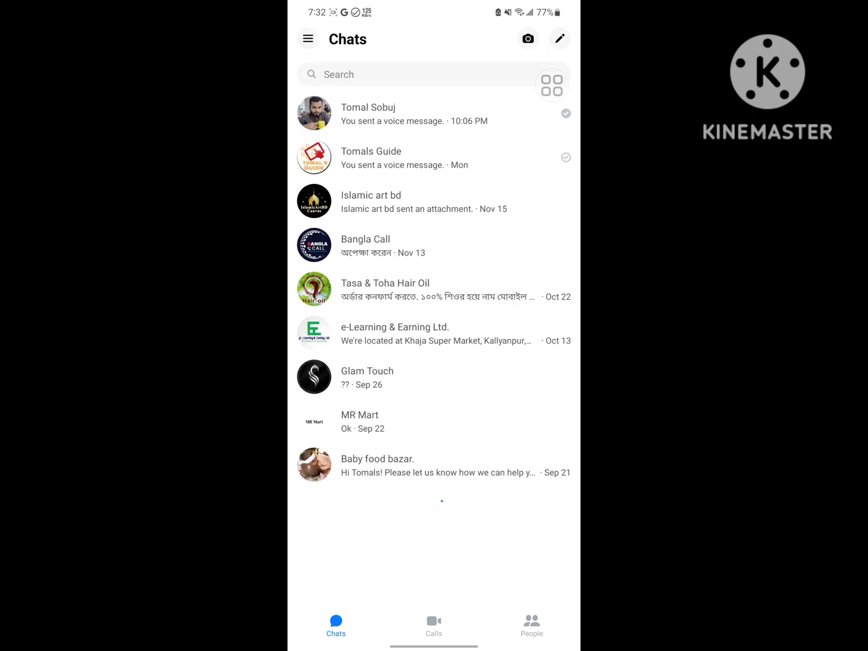
Play the 0:05 voice message in the top chat, then return home
{"action": "left_click", "coordinate": [434, 113]}
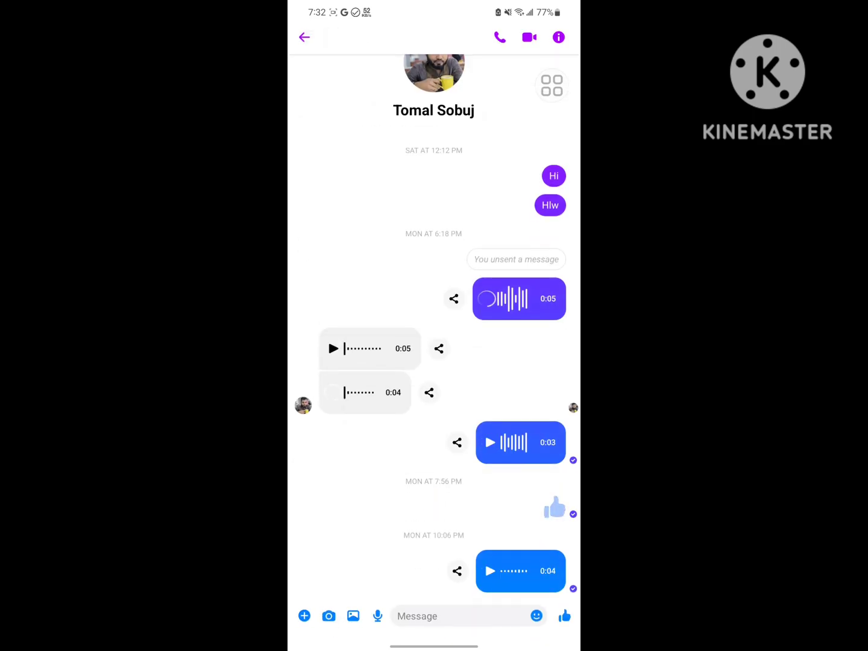
{"action": "left_click", "coordinate": [487, 299]}
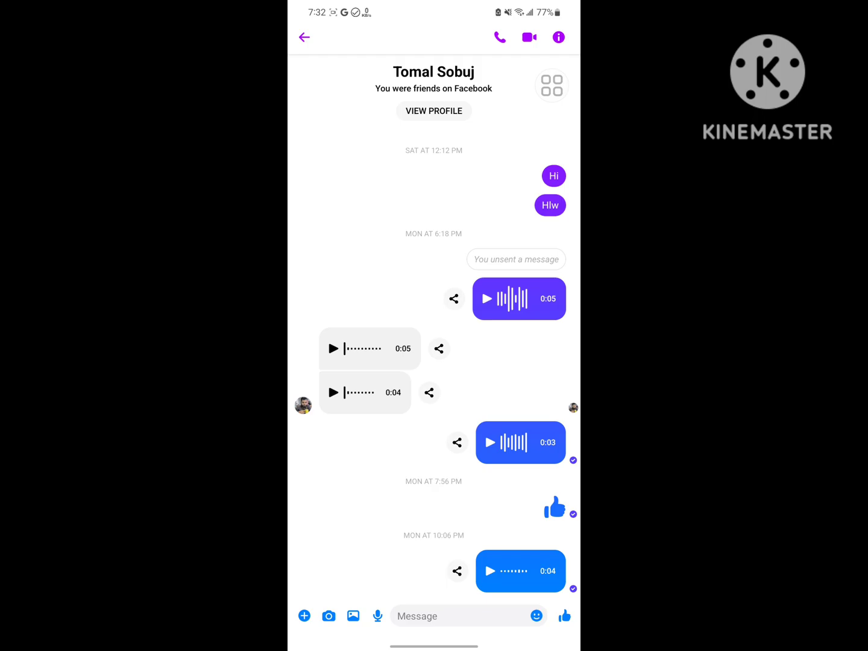
{"action": "key", "text": "super"}
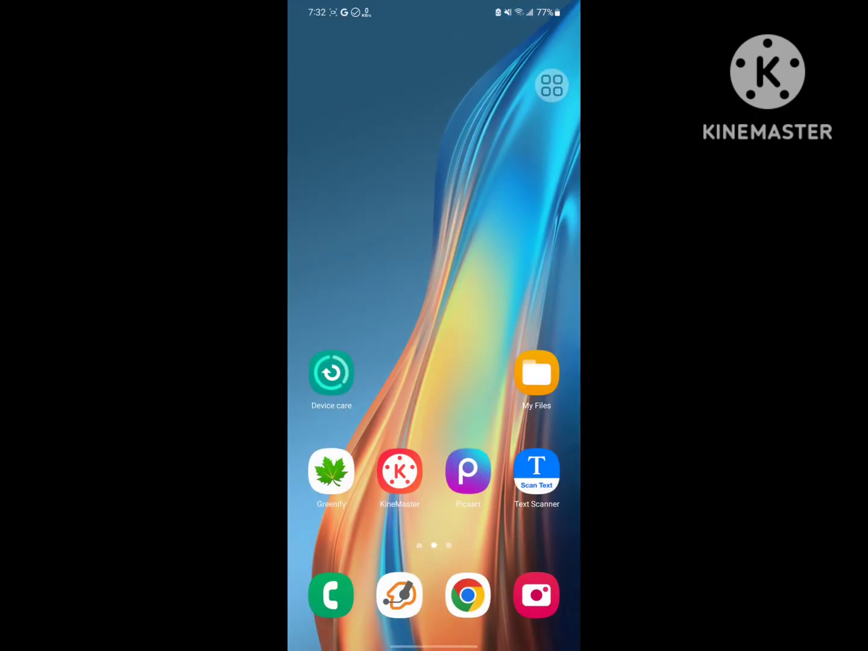